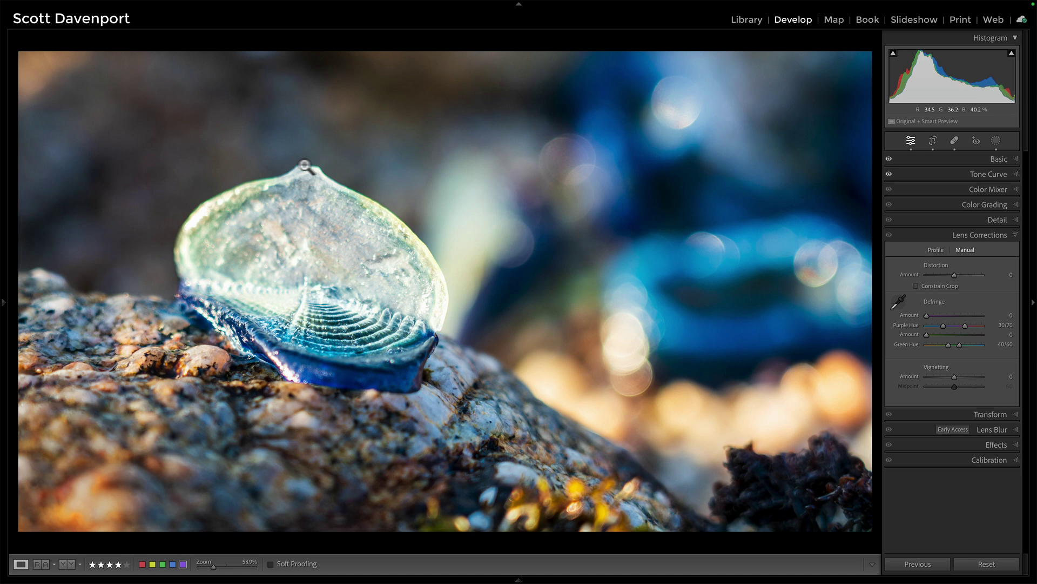
# Zoom to 100% on the shell's upper edge to inspect its greenish fringe
pyautogui.click(424, 206)
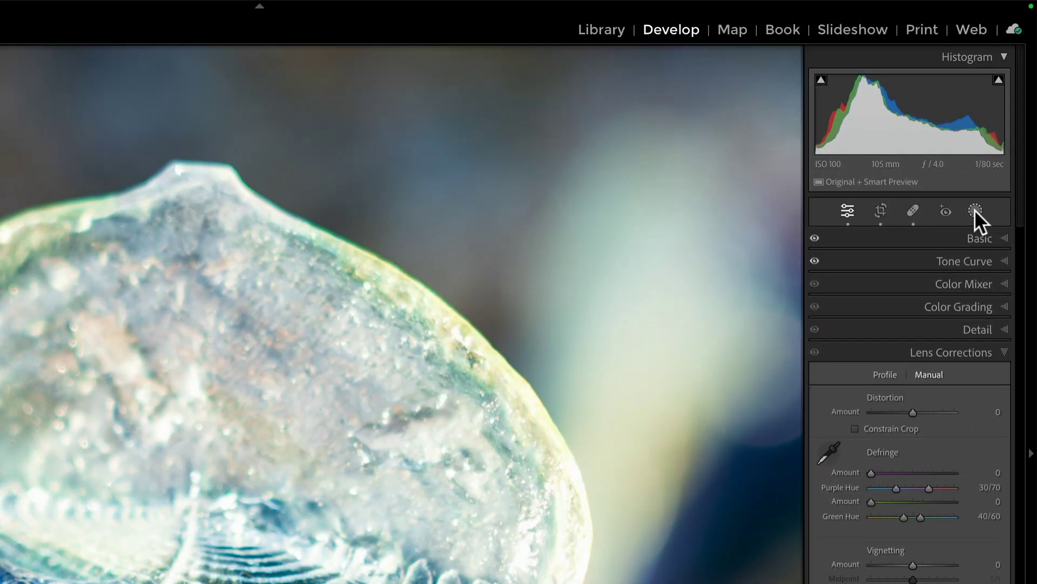
# Compare the Halo Remove mask on and off, review its components, then leave it hidden
pyautogui.click(975, 209)
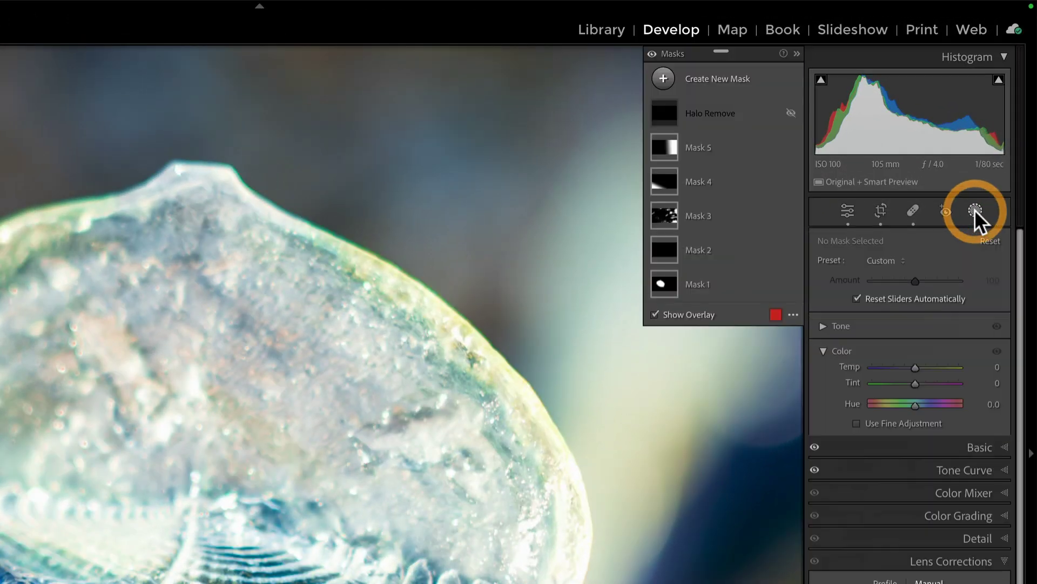
pyautogui.click(792, 112)
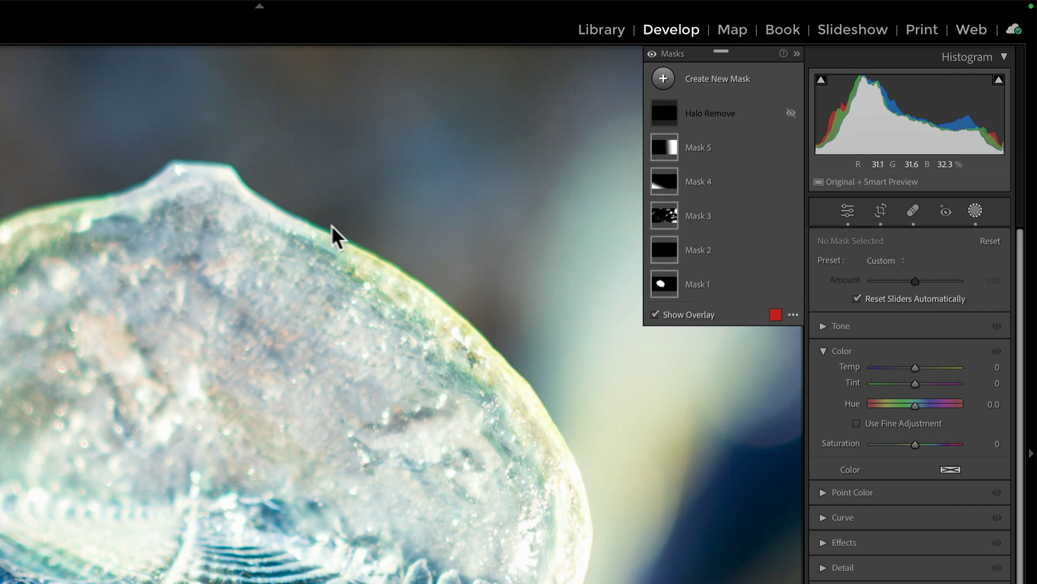
pyautogui.click(791, 111)
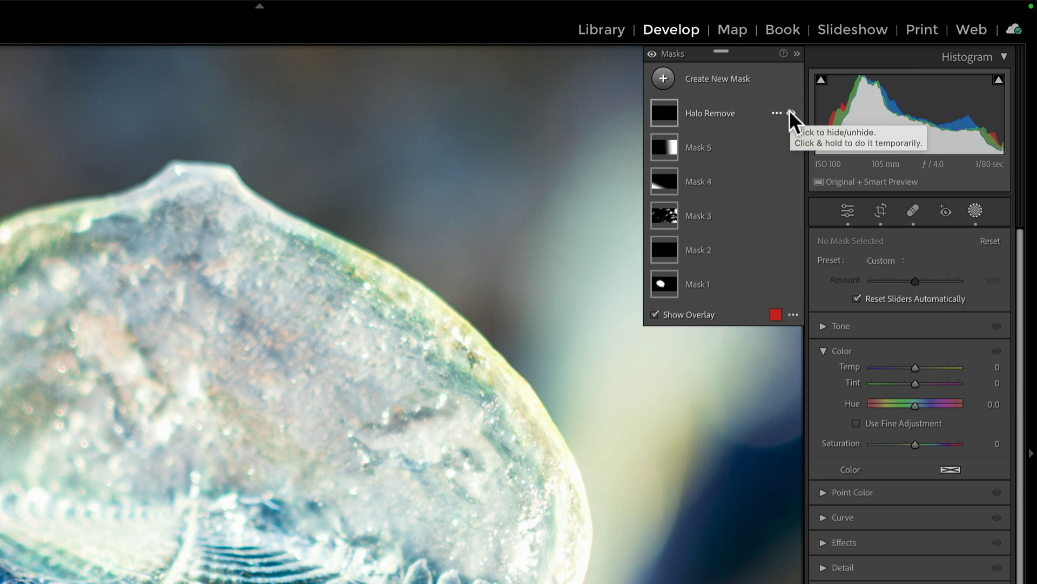
pyautogui.click(791, 113)
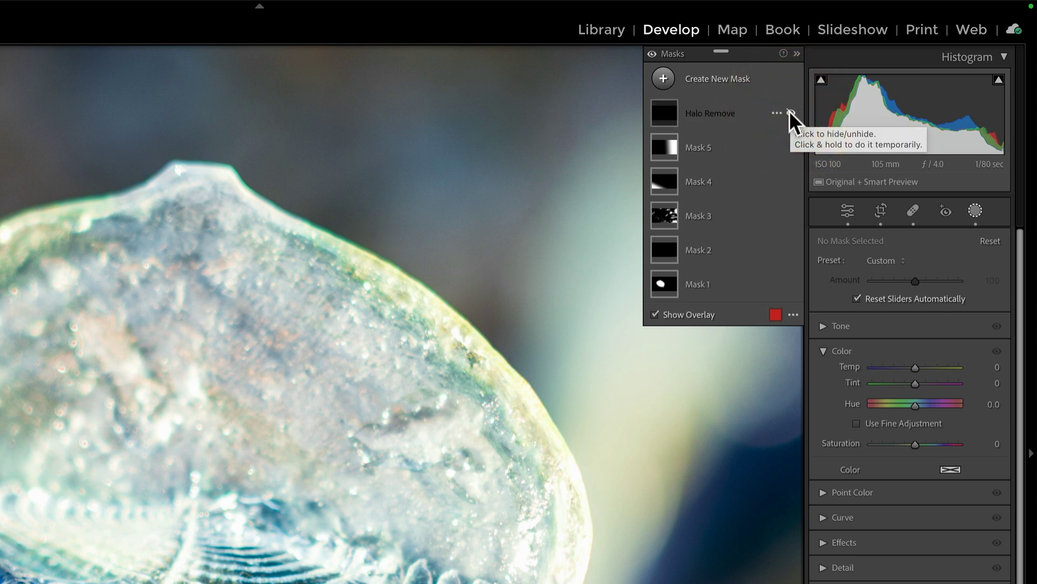
pyautogui.click(790, 113)
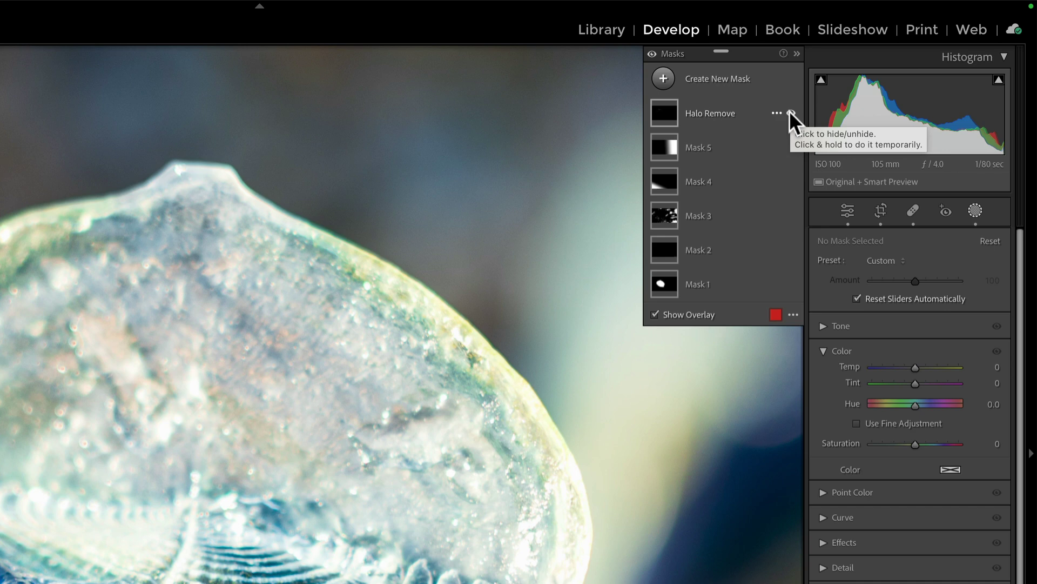
pyautogui.click(739, 113)
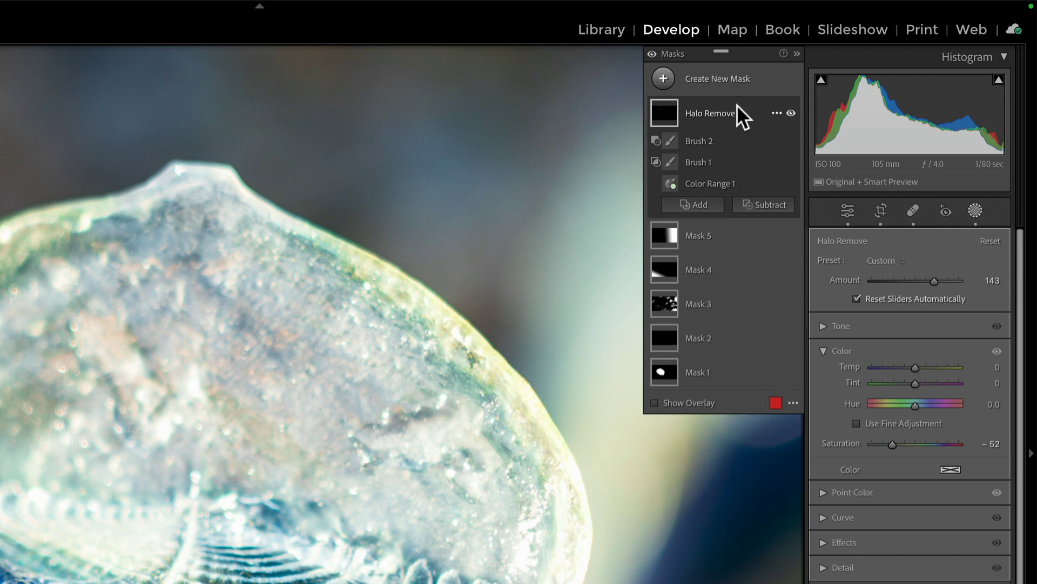
pyautogui.click(790, 112)
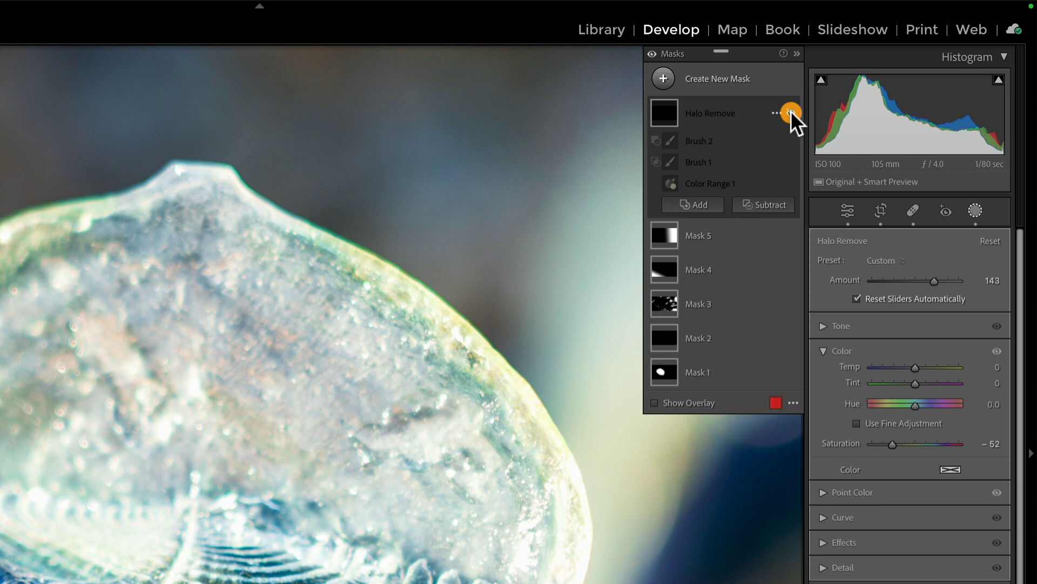
# Add a Color Range mask sampled from the greenish fringe on the ice edge, with Refine 8
pyautogui.click(664, 79)
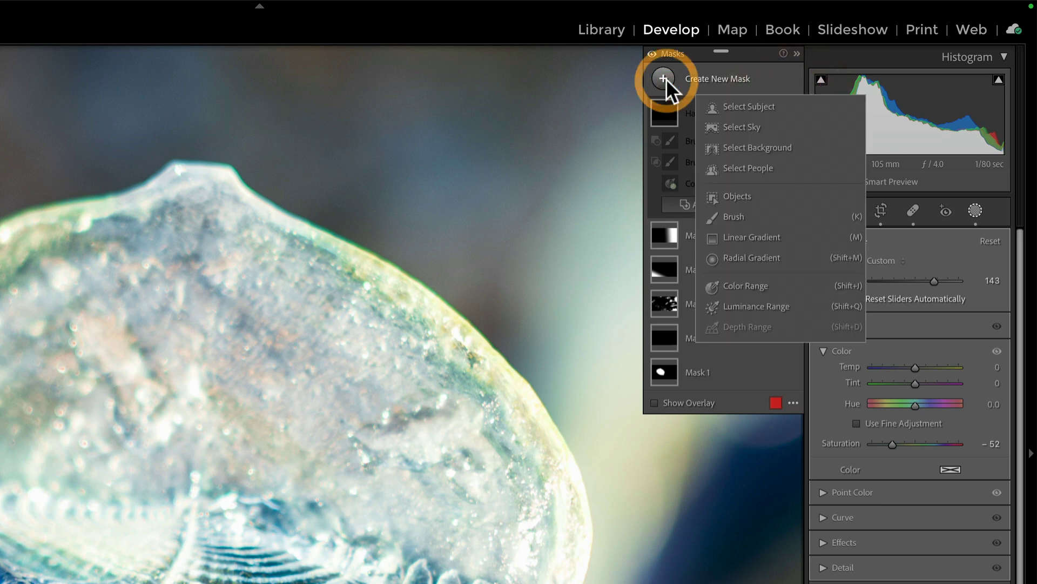
pyautogui.click(731, 280)
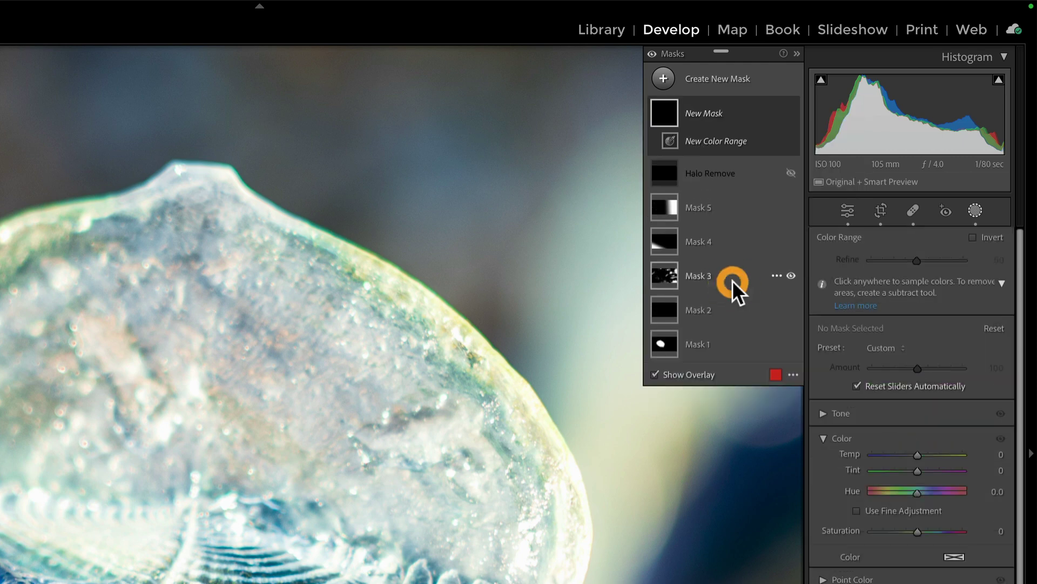
pyautogui.click(325, 228)
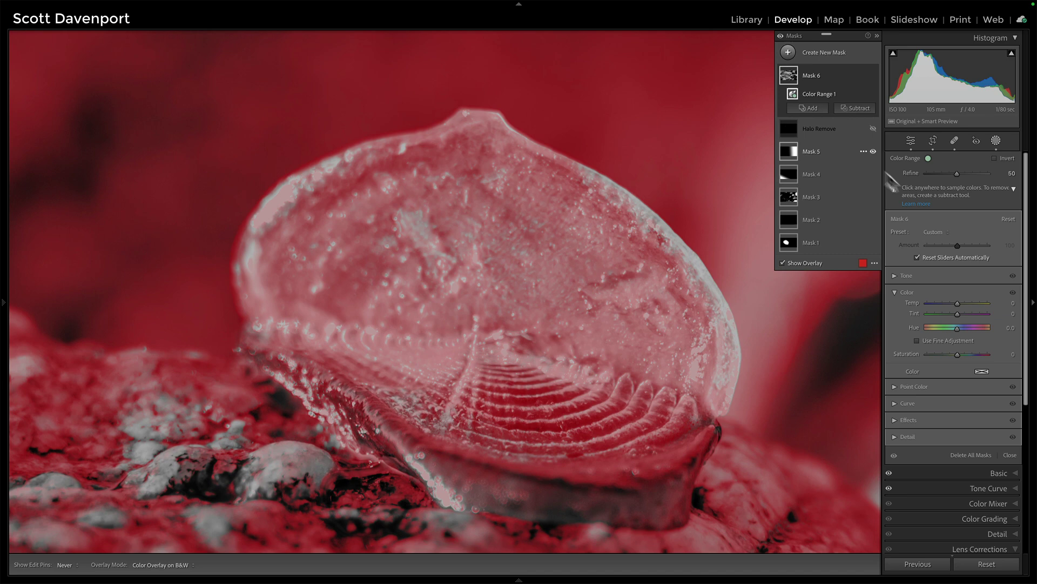
pyautogui.moveTo(957, 173); pyautogui.dragTo(895, 173)
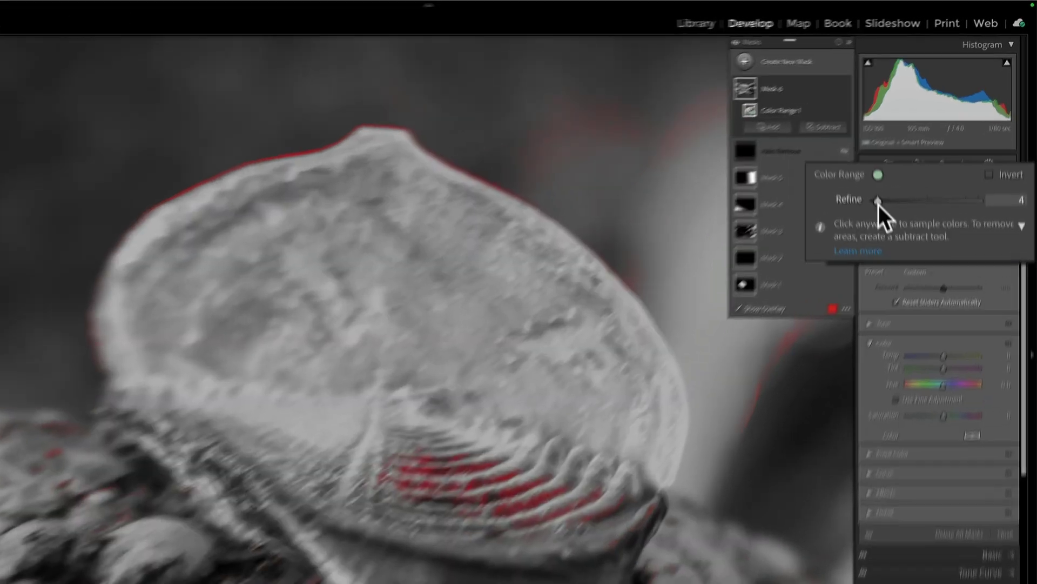
pyautogui.click(896, 172)
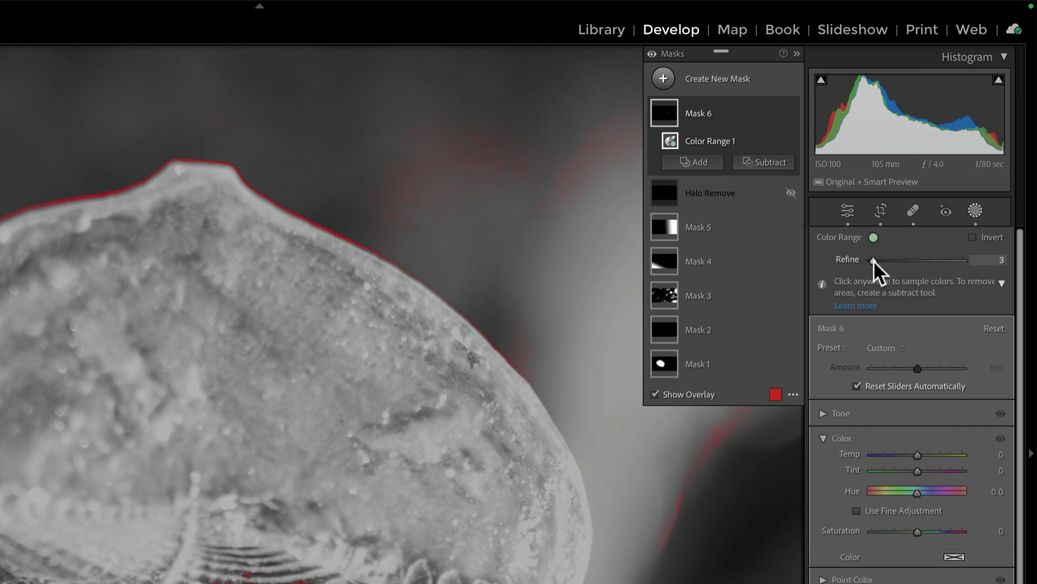
pyautogui.moveTo(874, 261); pyautogui.dragTo(877, 260)
# Intersect Color Range 1 with a new brush and set the brush size to 2.0
pyautogui.click(776, 140)
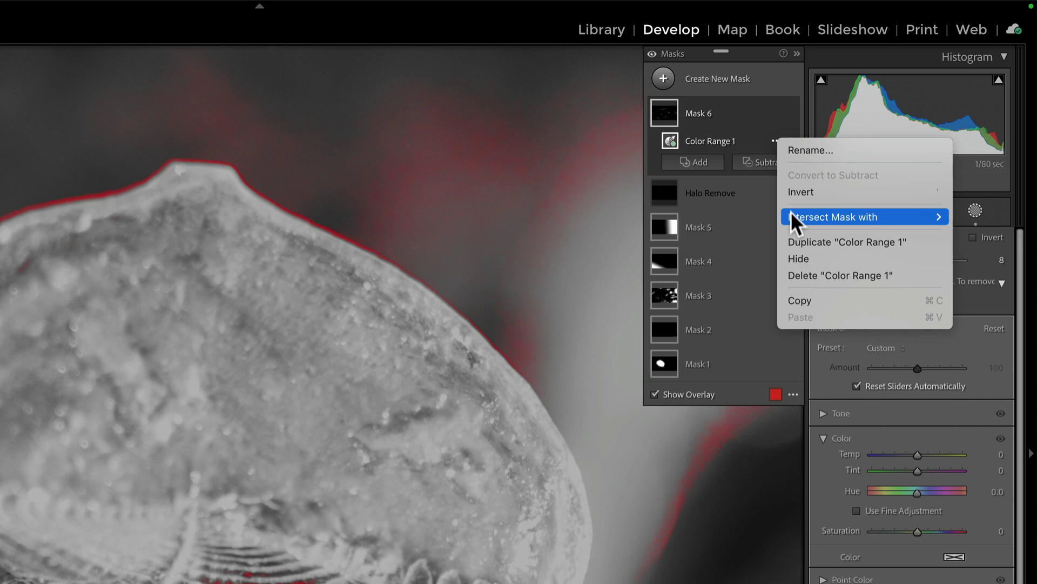
pyautogui.moveTo(791, 216)
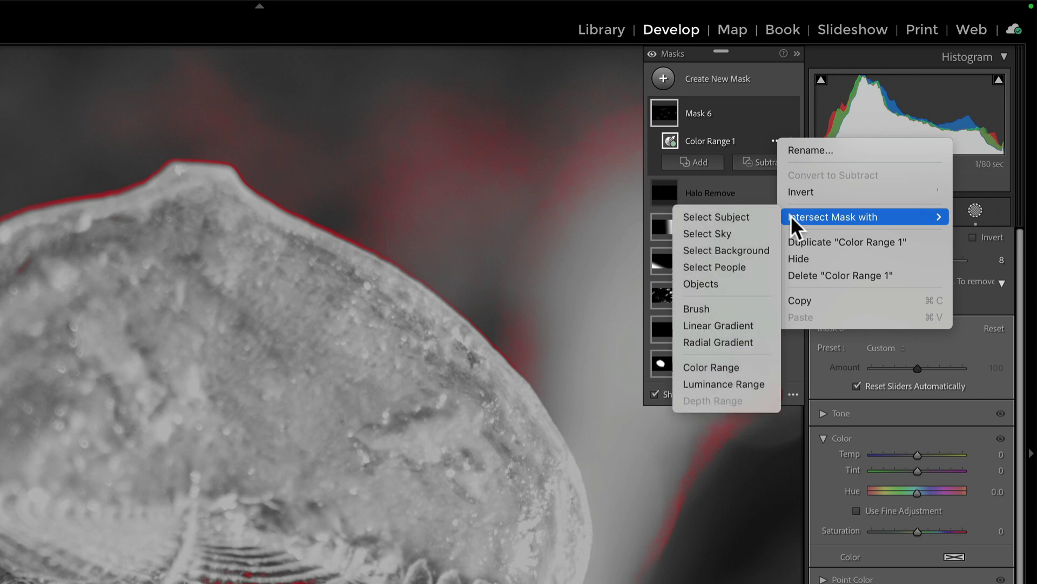
pyautogui.click(705, 307)
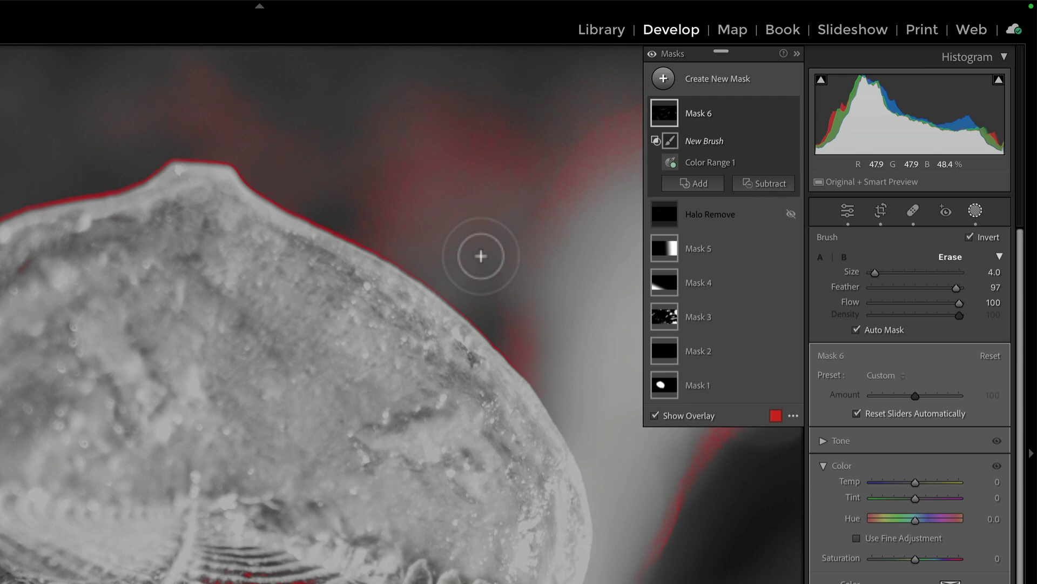
pyautogui.press('[')
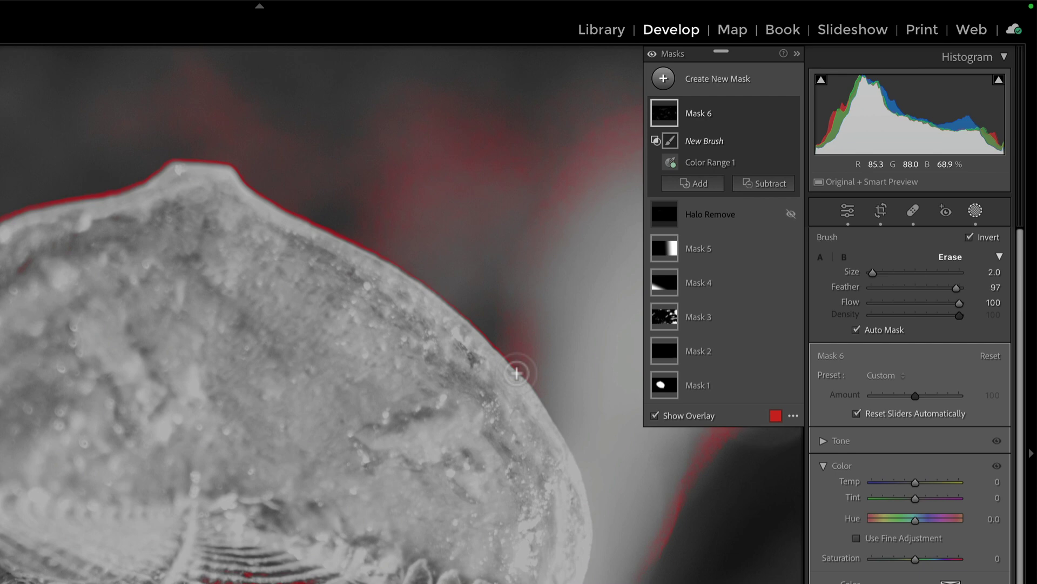
# Paint the intersecting brush along the upper-left shell edge
pyautogui.moveTo(512, 366)
pyautogui.mouseDown()
pyautogui.moveTo(464, 319)
pyautogui.moveTo(479, 334)
pyautogui.mouseUp()
pyautogui.click(475, 331)
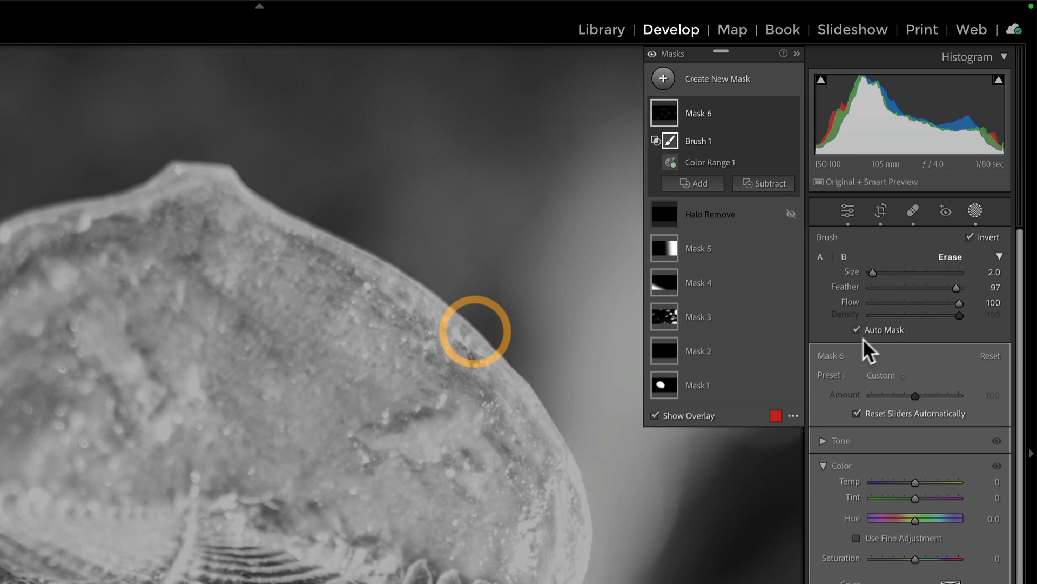
pyautogui.click(857, 330)
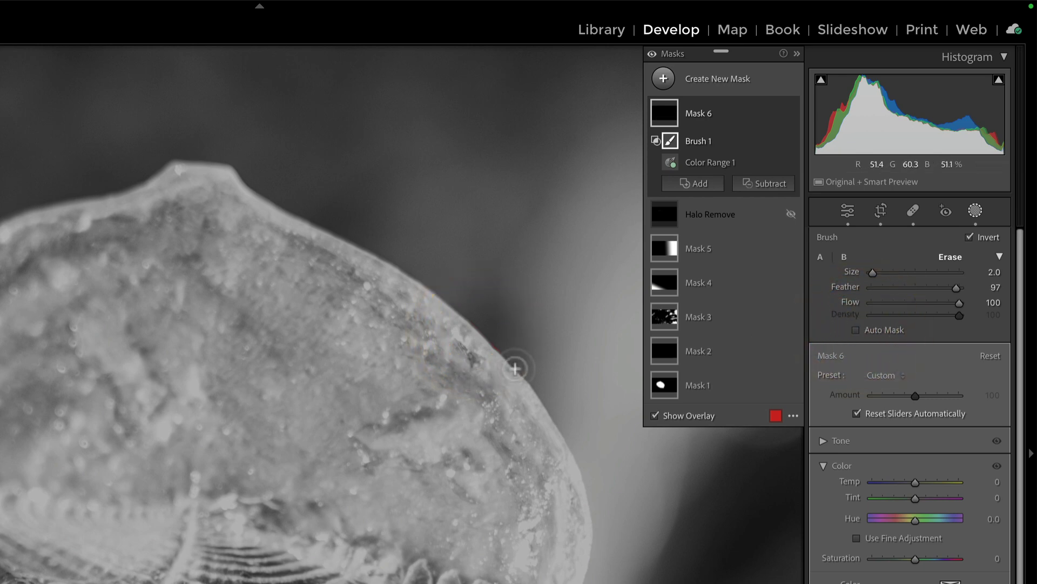
pyautogui.moveTo(516, 369)
pyautogui.mouseDown()
pyautogui.moveTo(423, 280)
pyautogui.moveTo(350, 234)
pyautogui.moveTo(287, 212)
pyautogui.moveTo(238, 171)
pyautogui.moveTo(267, 203)
pyautogui.mouseUp()
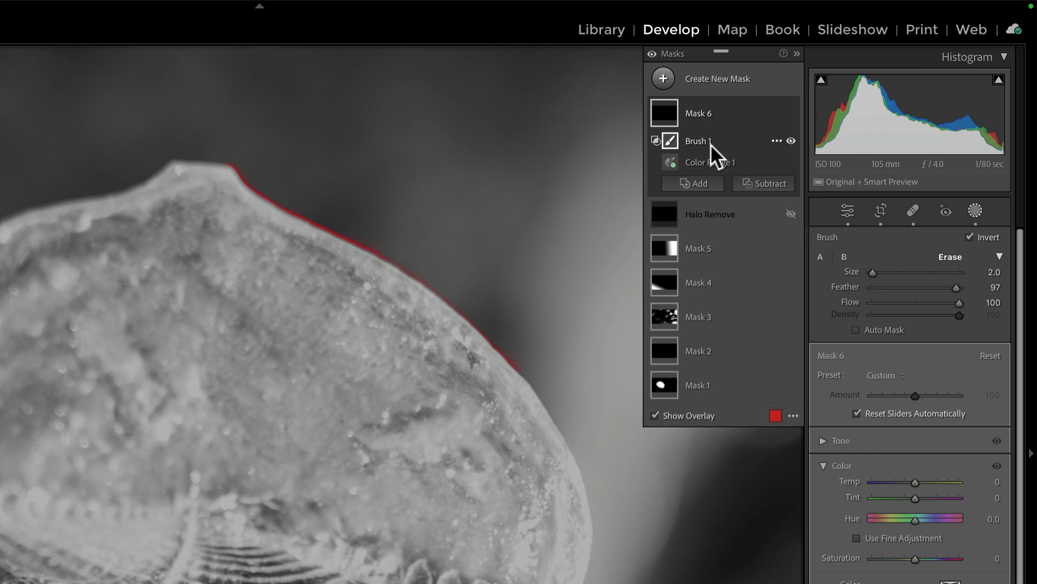
# Subtract from Mask 6 with a size 2.0 Auto Mask brush painted along the shell edge
pyautogui.click(768, 185)
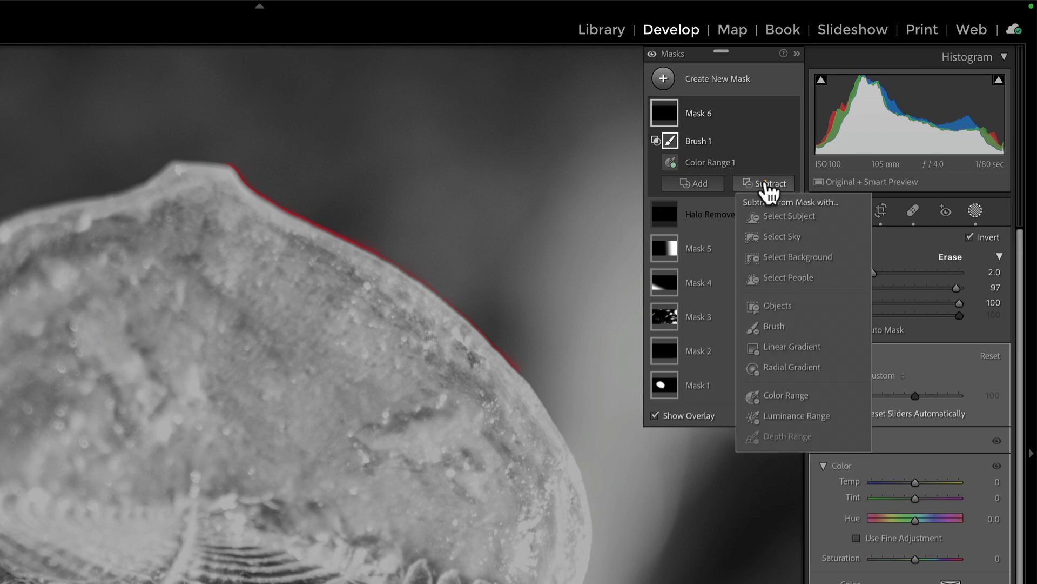
pyautogui.click(771, 324)
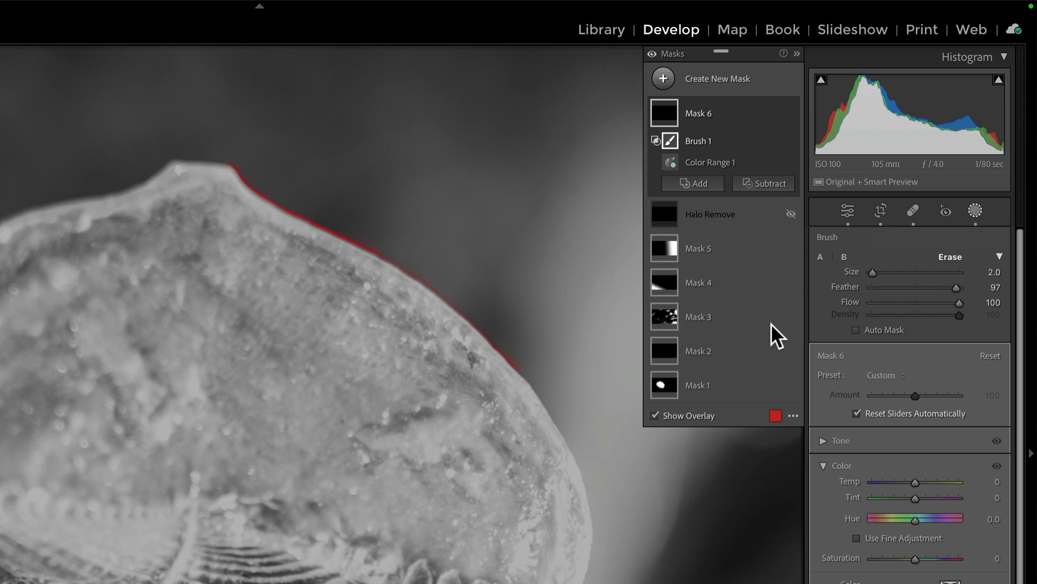
pyautogui.click(871, 331)
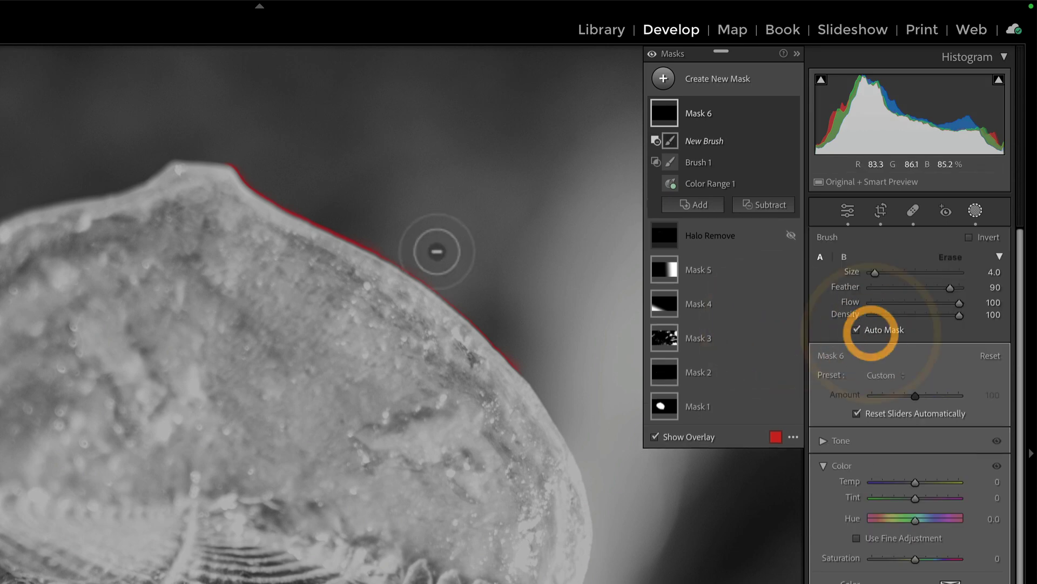
pyautogui.press('[')
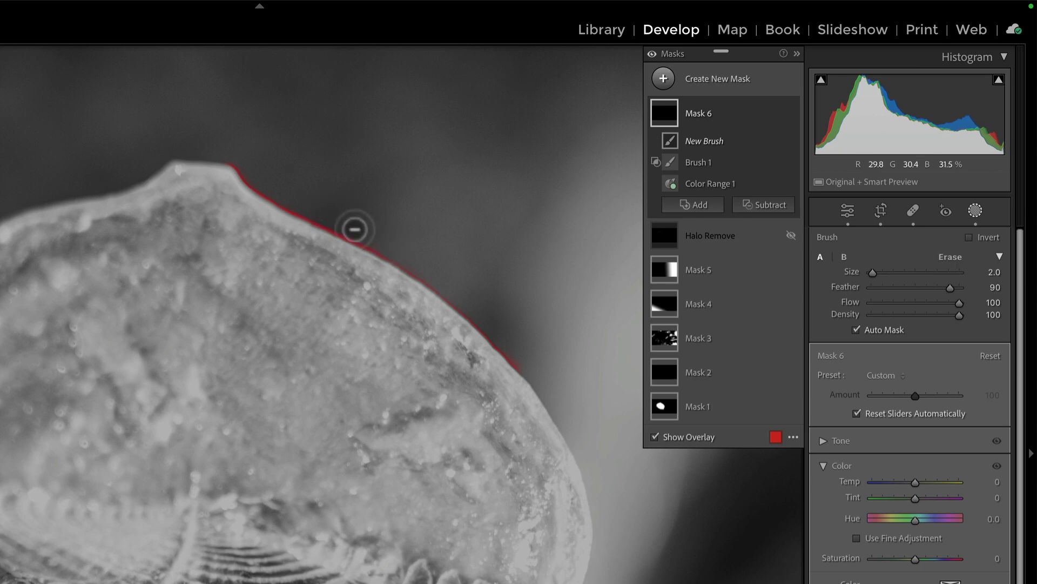
pyautogui.moveTo(398, 248); pyautogui.dragTo(422, 265)
pyautogui.keyDown('alt'); pyautogui.click(463, 295); pyautogui.keyUp('alt')
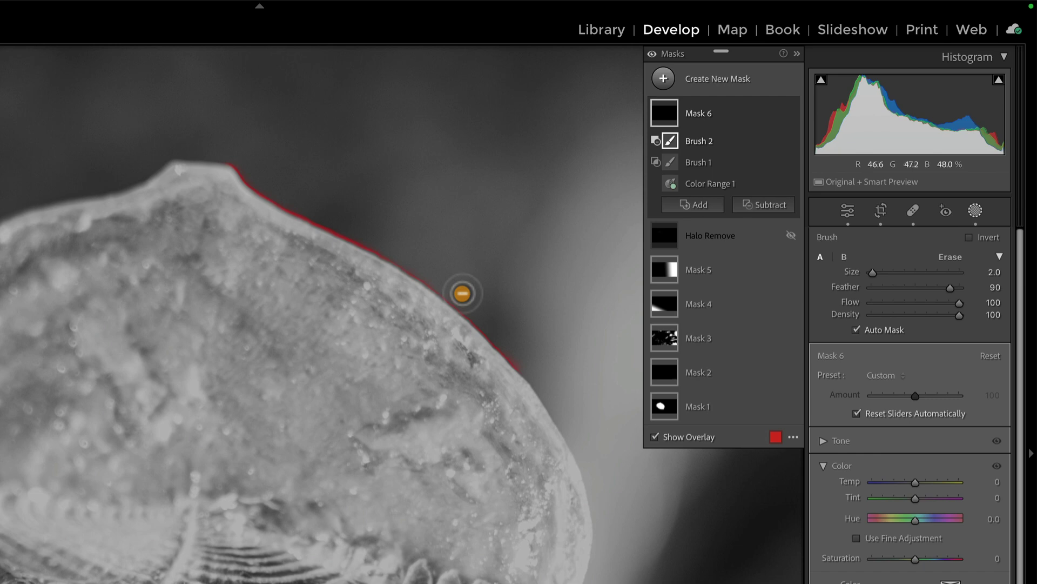
pyautogui.keyDown('alt'); pyautogui.click(519, 344); pyautogui.keyUp('alt')
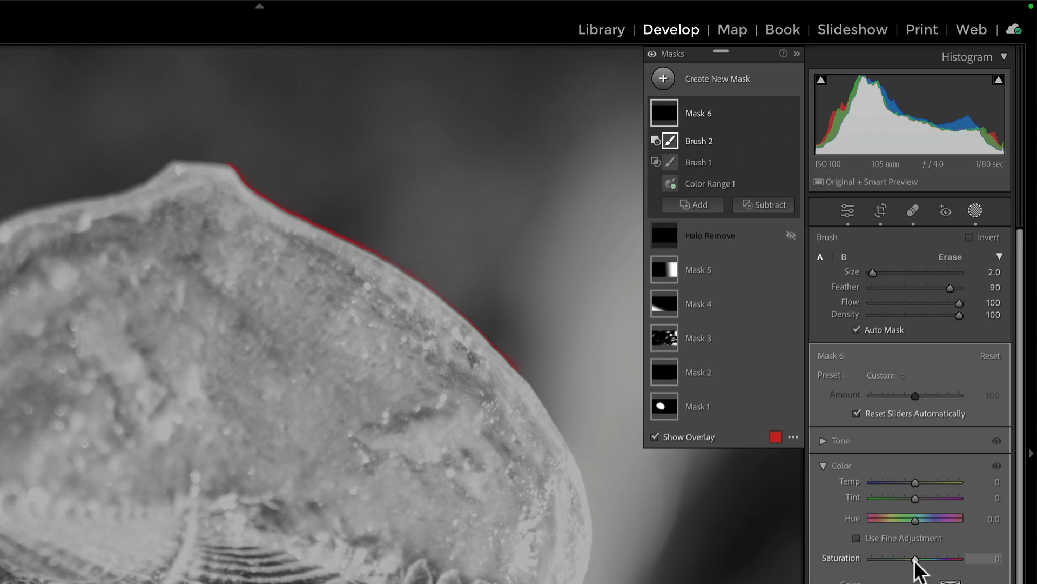
# Hide the mask overlay and set Mask 6's Saturation to -41
pyautogui.press('o')
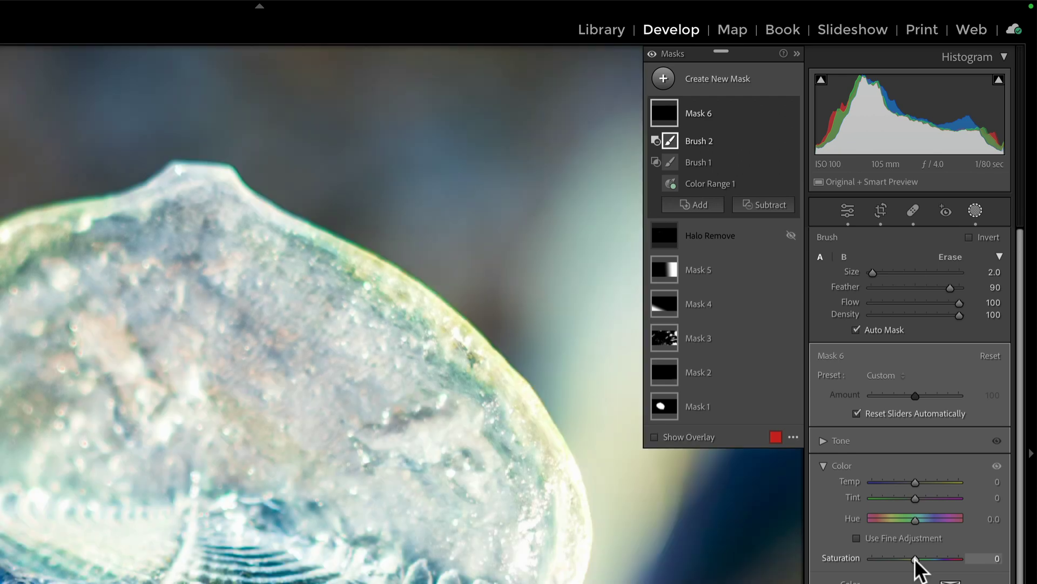
pyautogui.moveTo(915, 558); pyautogui.dragTo(854, 565)
pyautogui.click(875, 558)
pyautogui.moveTo(875, 559); pyautogui.dragTo(897, 560)
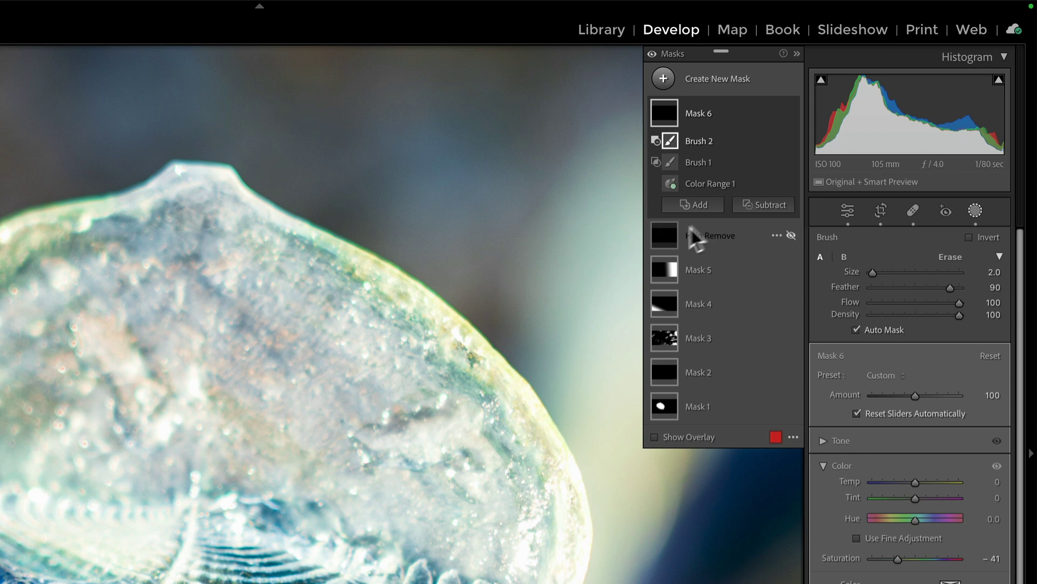
# Change Color Range 1's Refine value to 31
pyautogui.click(729, 184)
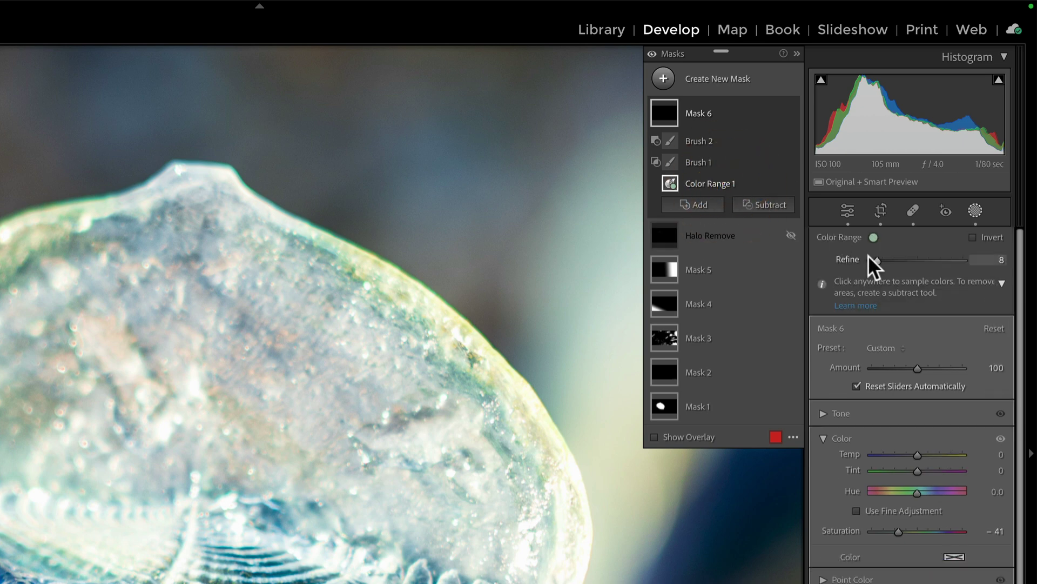
pyautogui.moveTo(876, 259); pyautogui.dragTo(954, 264)
pyautogui.click(898, 263)
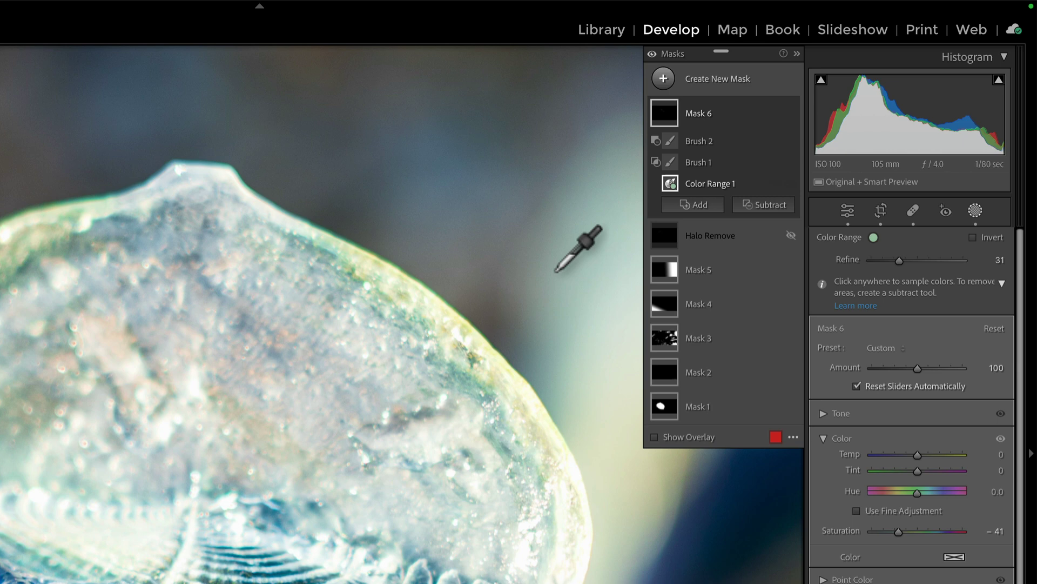
pyautogui.moveTo(667, 107)
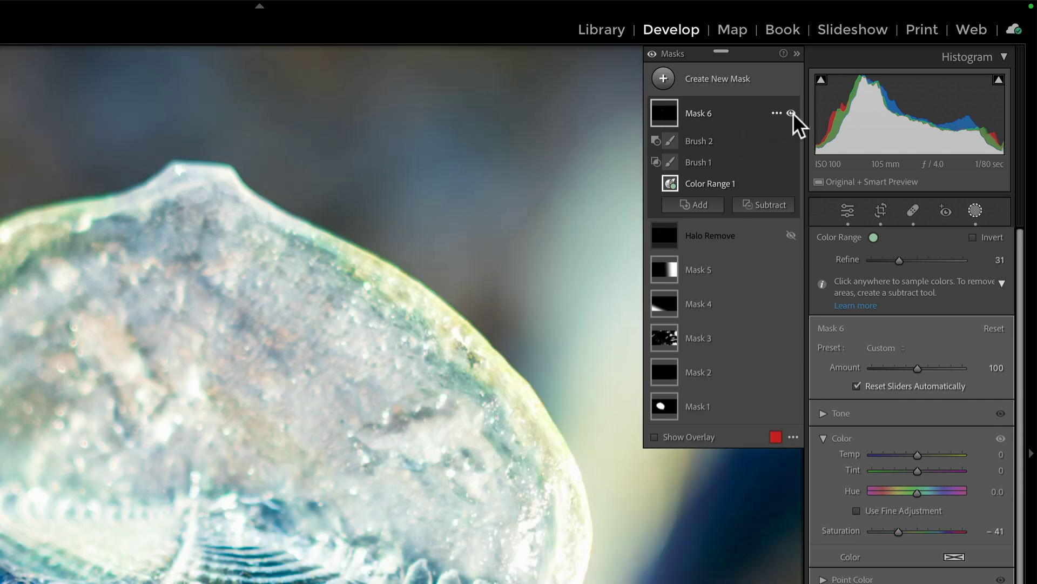
# Hide Mask 6, then toggle the Halo Remove mask to compare, leaving it visible
pyautogui.click(791, 113)
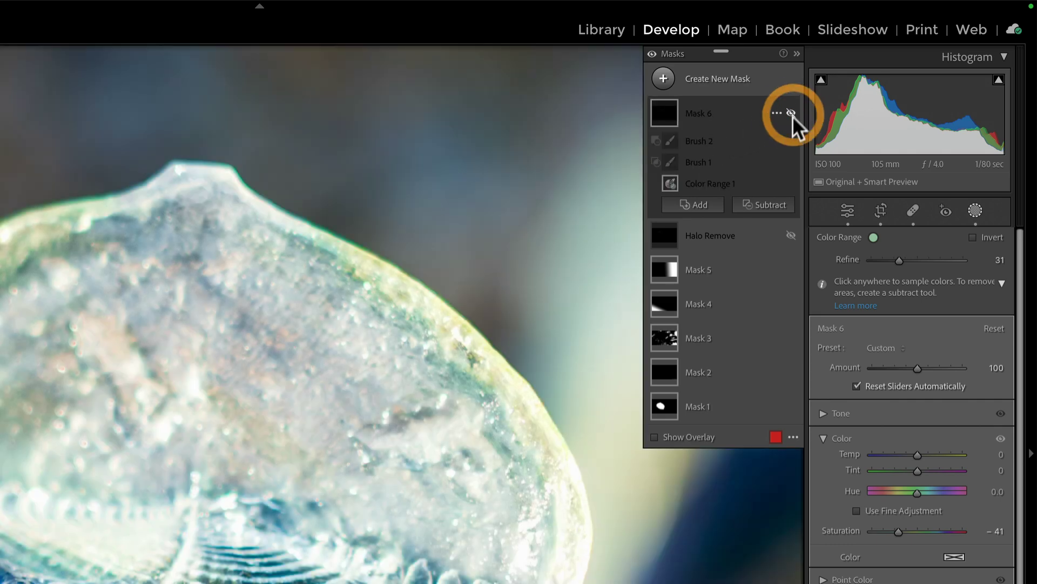
pyautogui.click(758, 235)
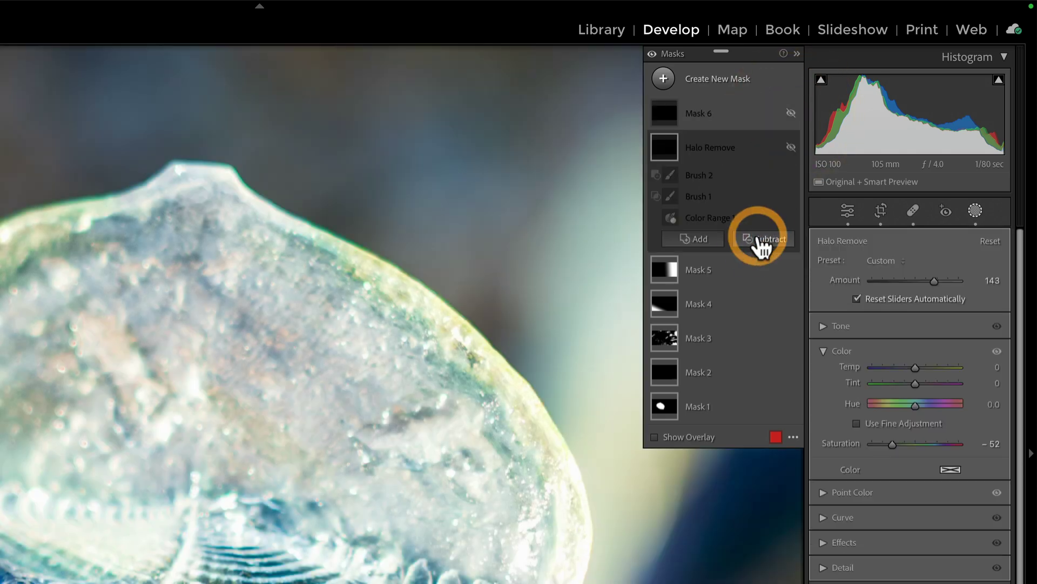
pyautogui.click(790, 144)
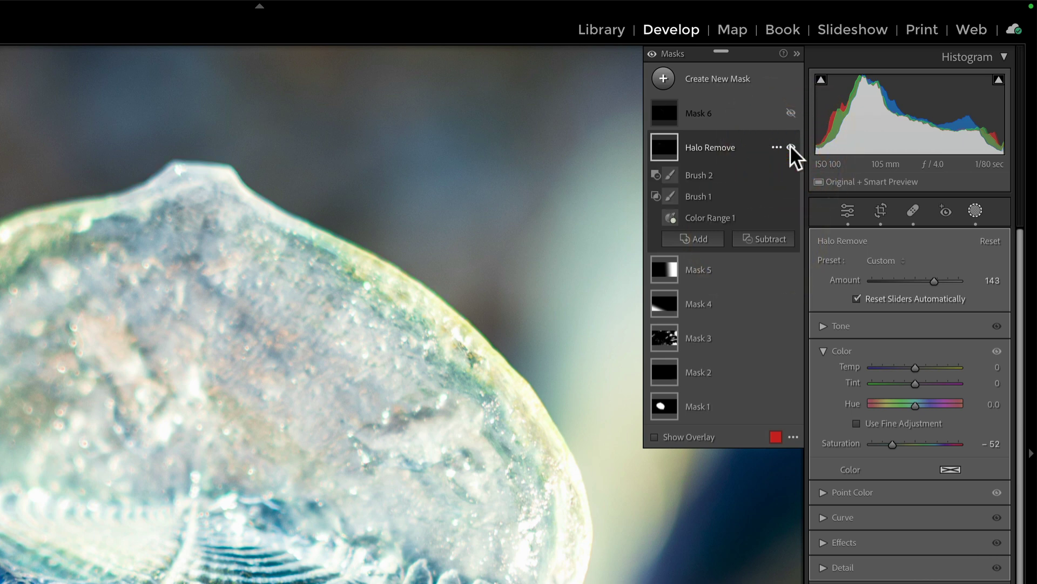
pyautogui.click(791, 145)
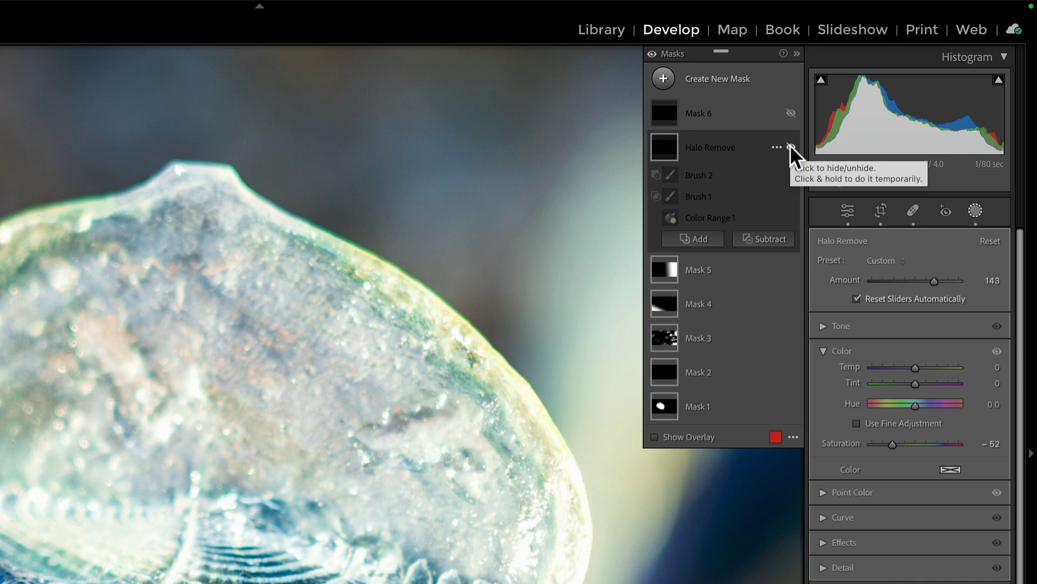
pyautogui.click(790, 145)
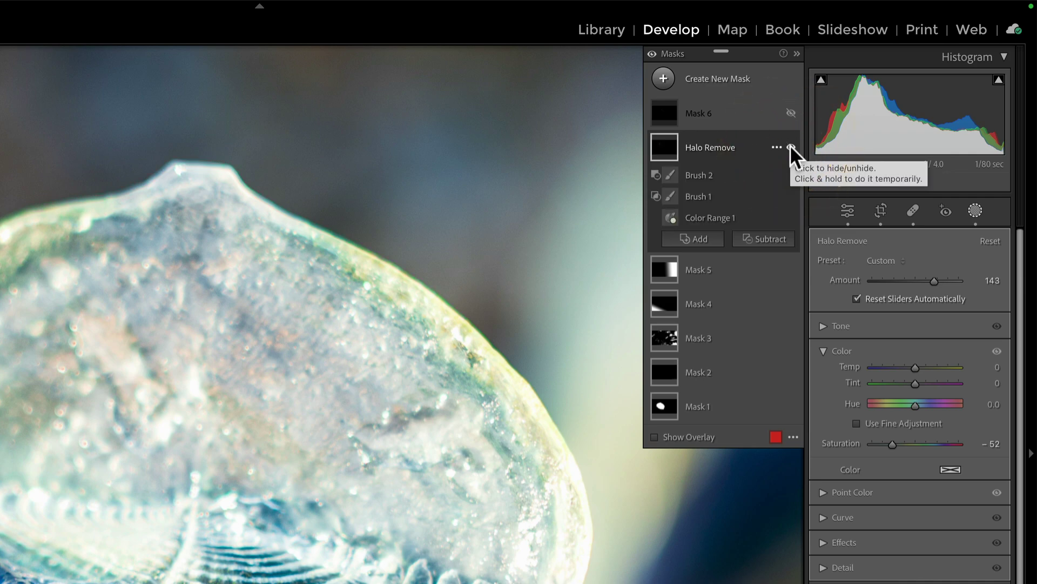